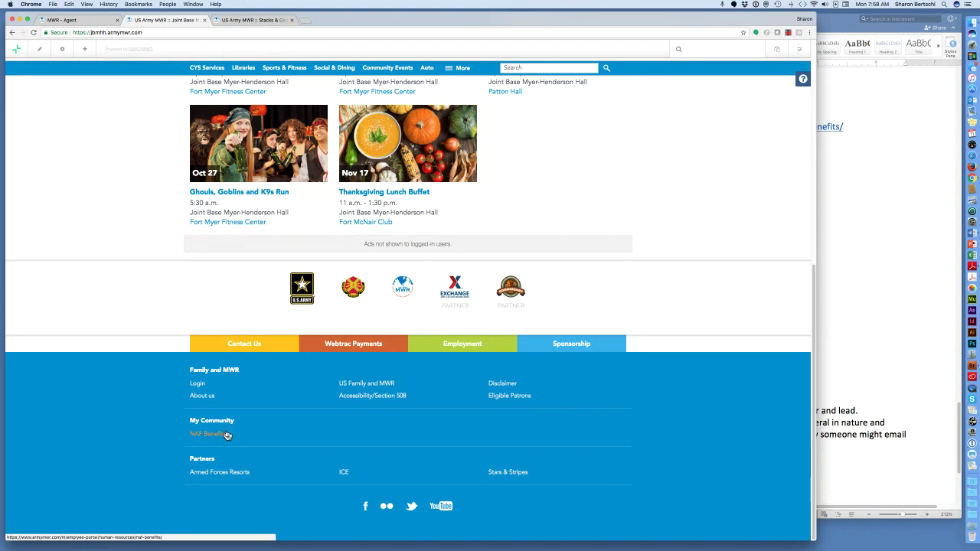
# Step: Open the Family & MWR program page from the Joint Base Myer-Henderson Hall facilities and programs listing
pyautogui.scroll(15, 226, 435)
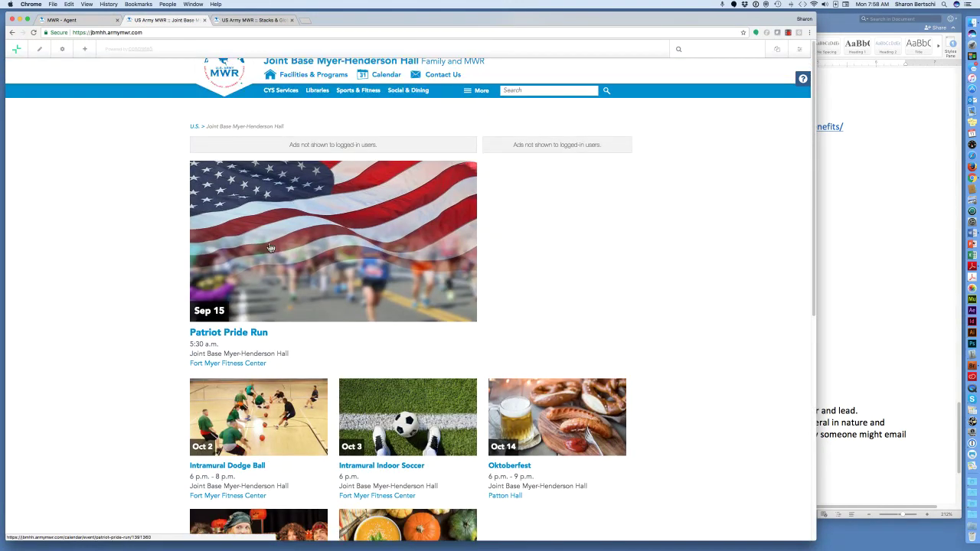
pyautogui.click(337, 79)
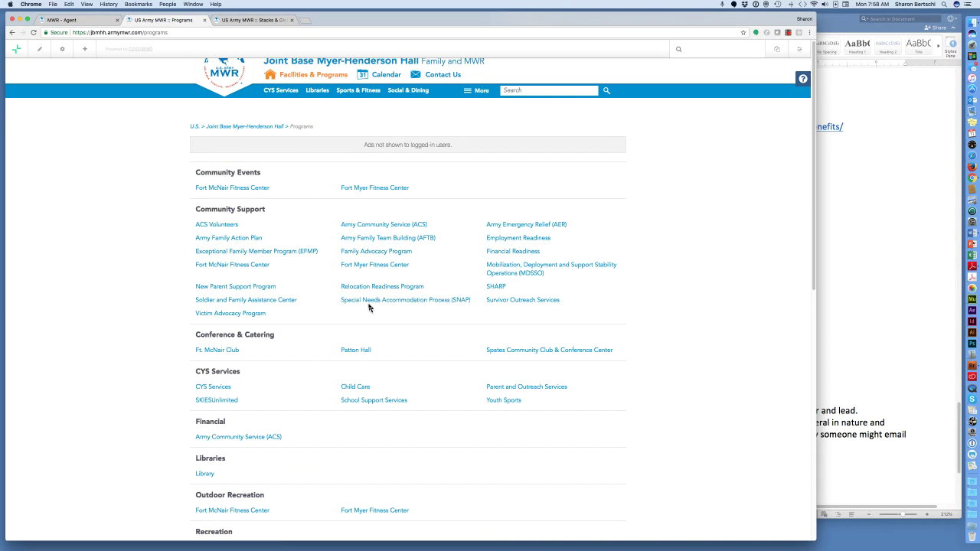
pyautogui.scroll(-10, 368, 307)
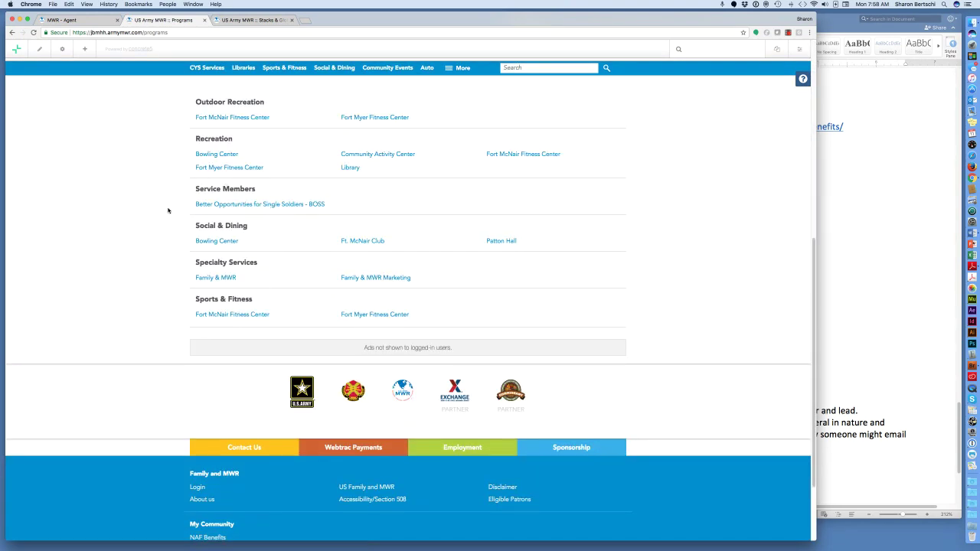
pyautogui.click(226, 281)
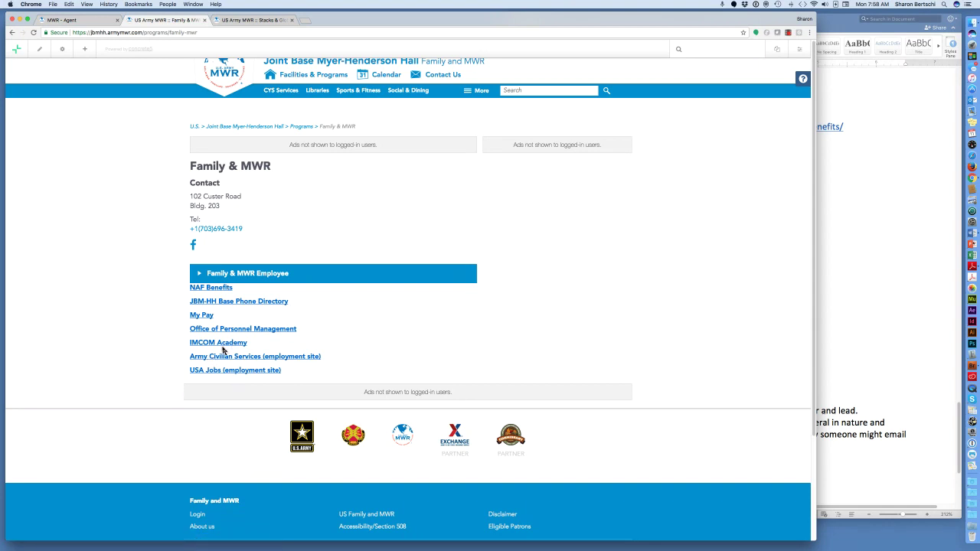
# Step: Compare the Family & MWR Employee links and the My Community footer with the Footer Block 2 link list in the Word document
pyautogui.scroll(-3, 223, 350)
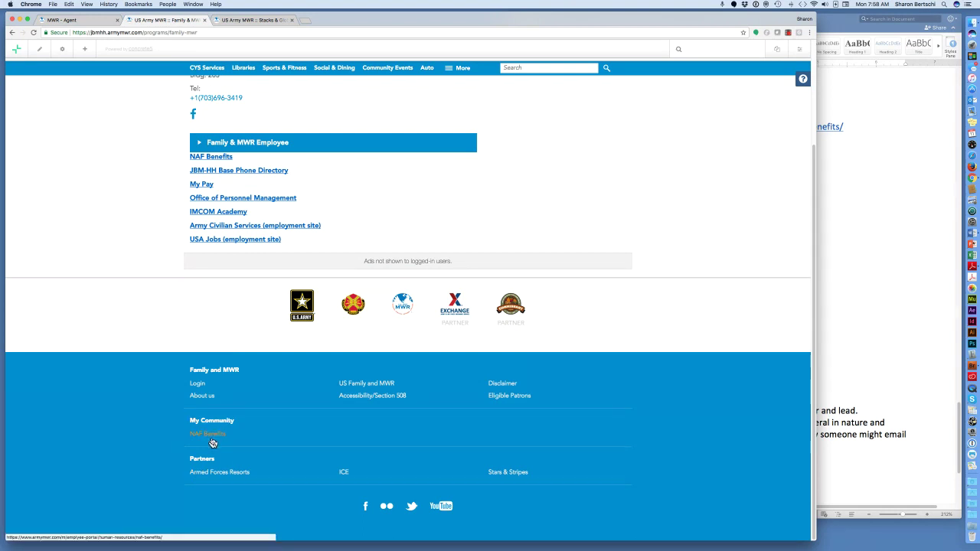
pyautogui.scroll(1, 254, 285)
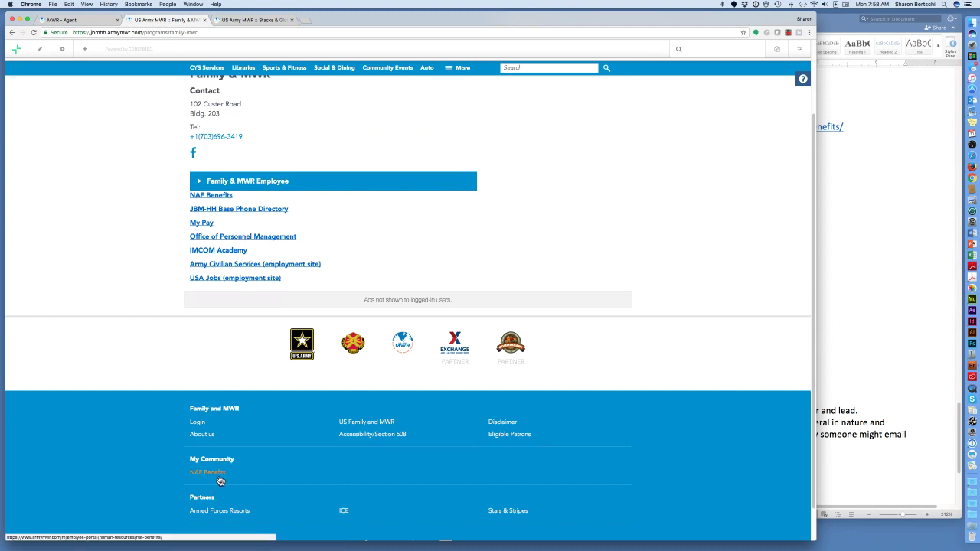
pyautogui.scroll(1, 220, 481)
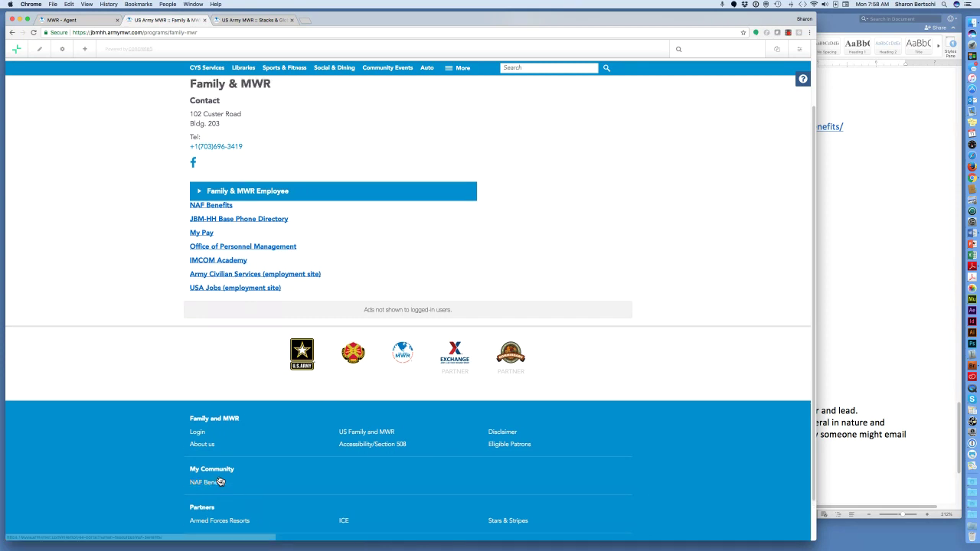
pyautogui.click(880, 358)
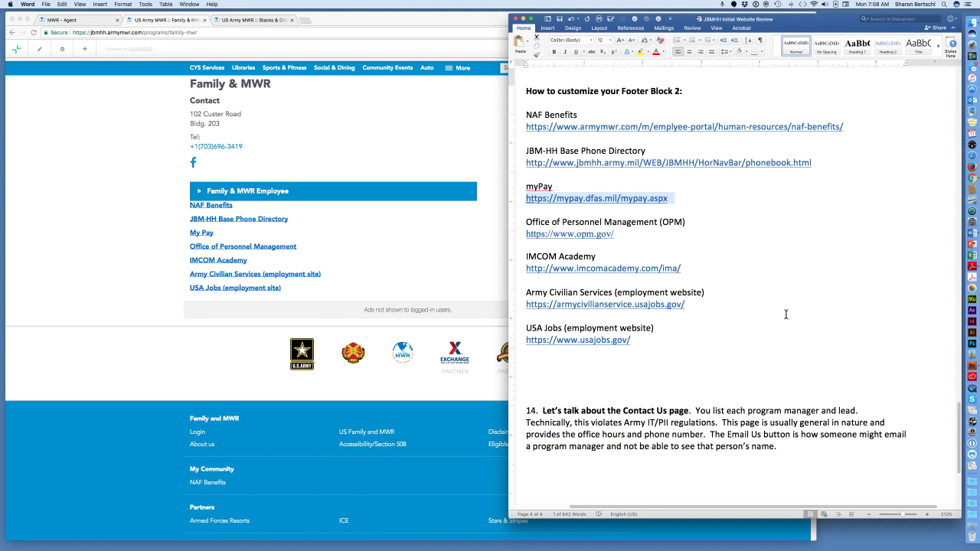
pyautogui.click(431, 160)
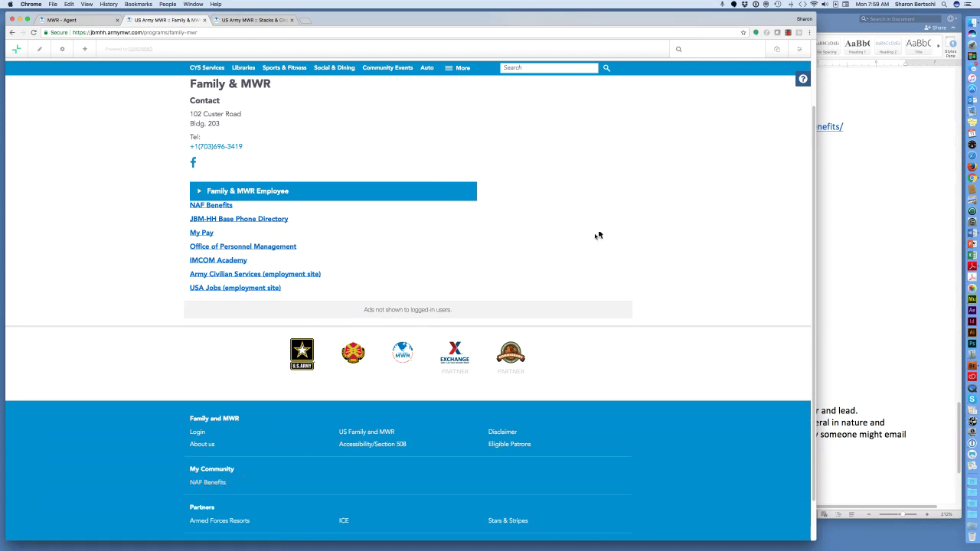
# Step: Open the FooterBlock2 stack from the US > Joint Base Myer-Henderson Hall folder in Stacks & Global Areas
pyautogui.click(800, 52)
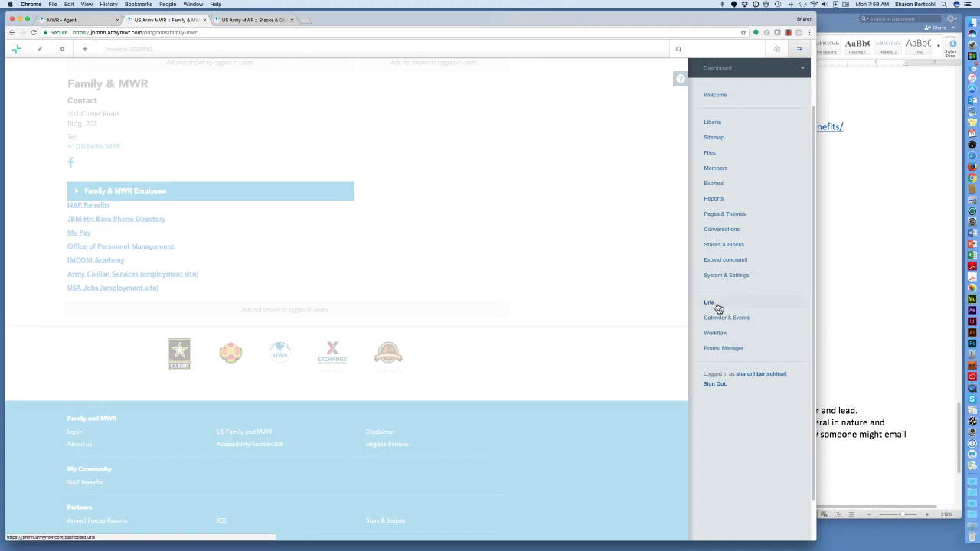
pyautogui.click(735, 246)
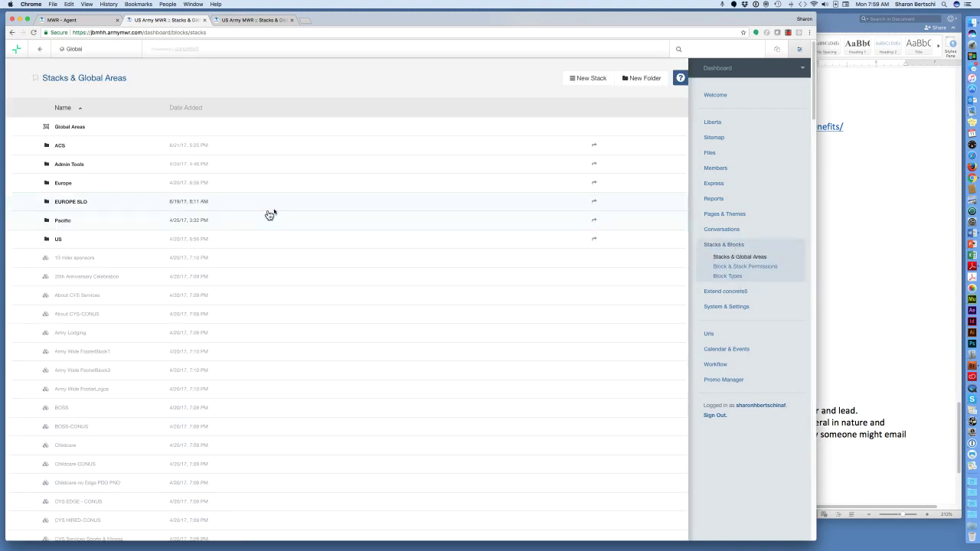
pyautogui.click(59, 241)
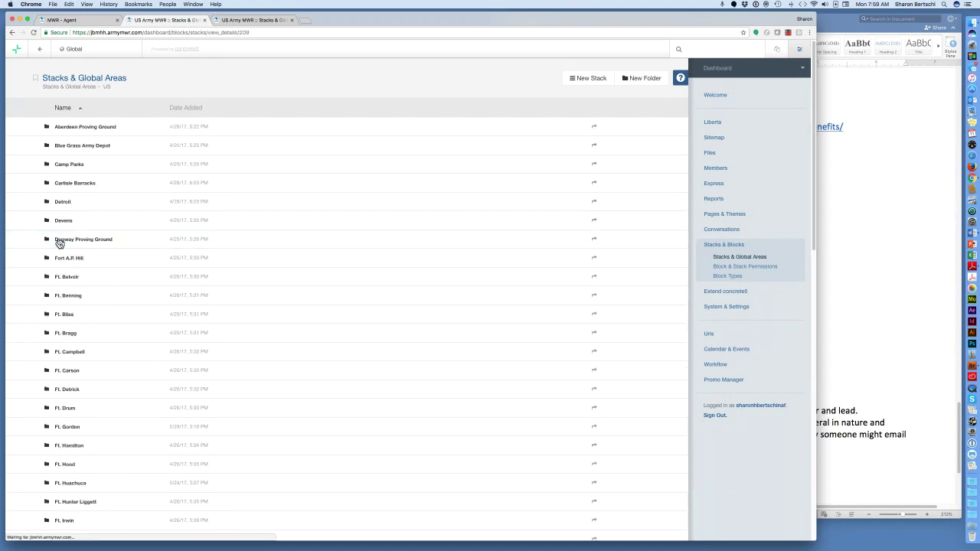
pyautogui.scroll(-3, 171, 398)
pyautogui.scroll(-10, 172, 399)
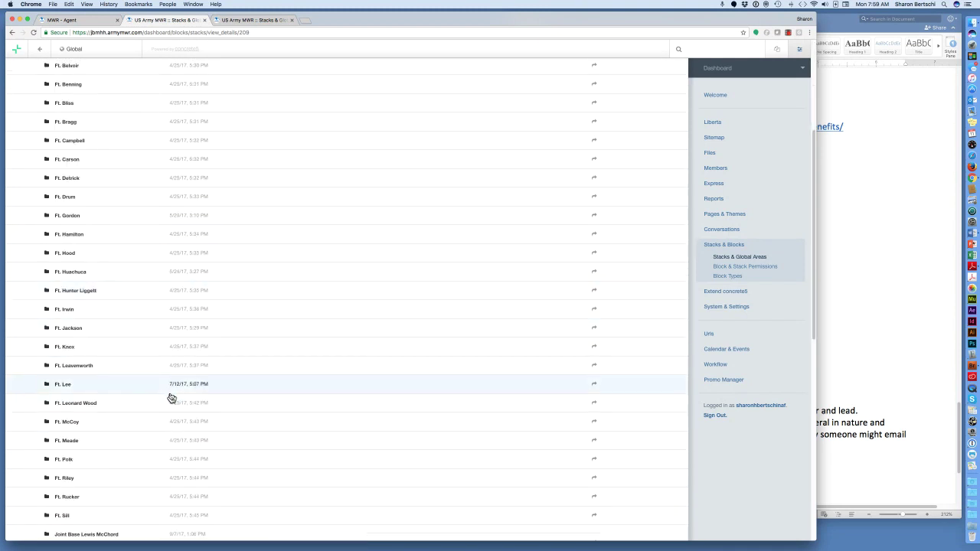
pyautogui.scroll(-3, 171, 397)
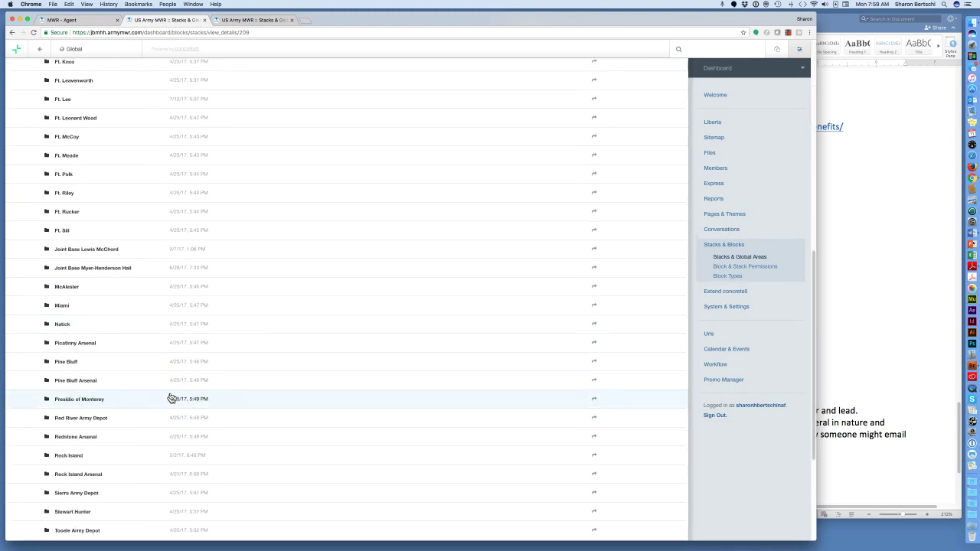
pyautogui.click(116, 261)
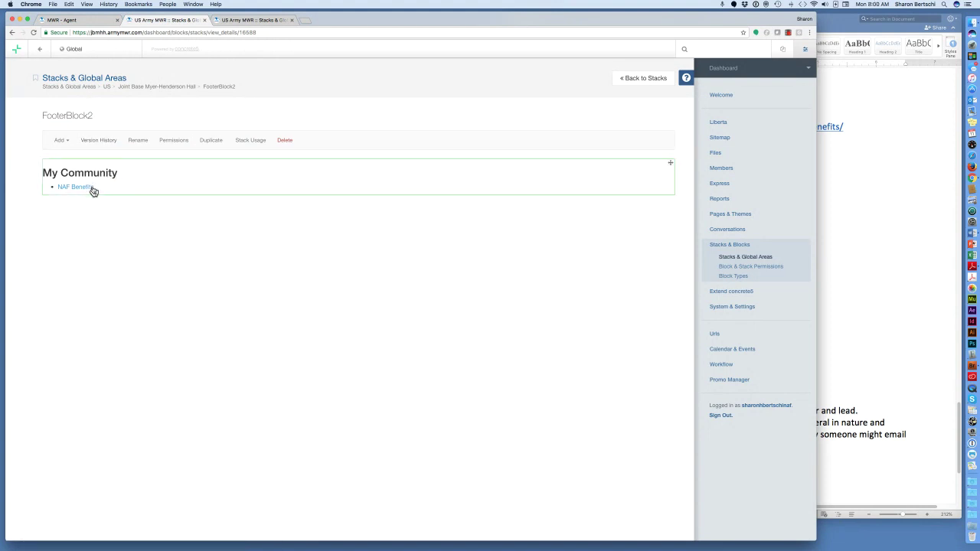
# Step: Check the link list in Word, then open the My Community block for editing and start a line below NAF Benefits
pyautogui.click(877, 264)
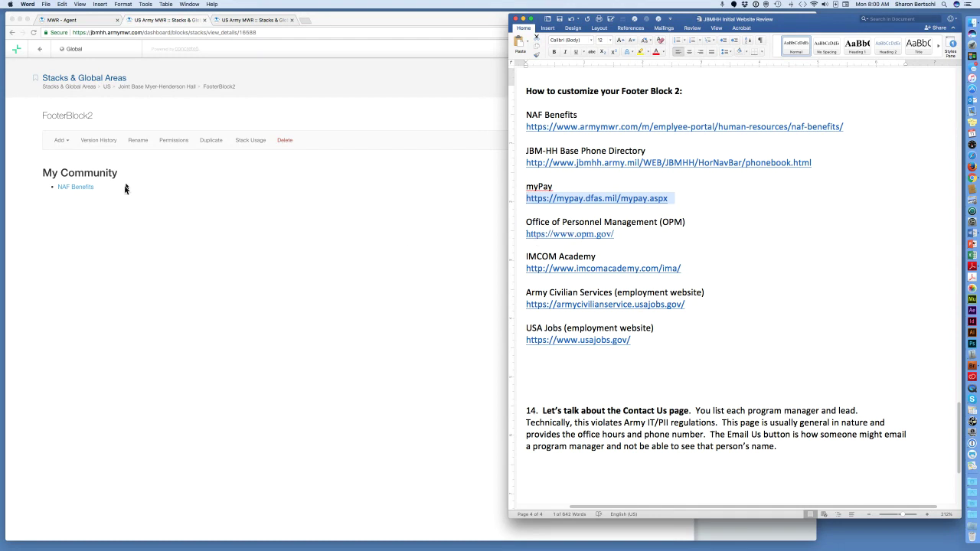
pyautogui.click(97, 248)
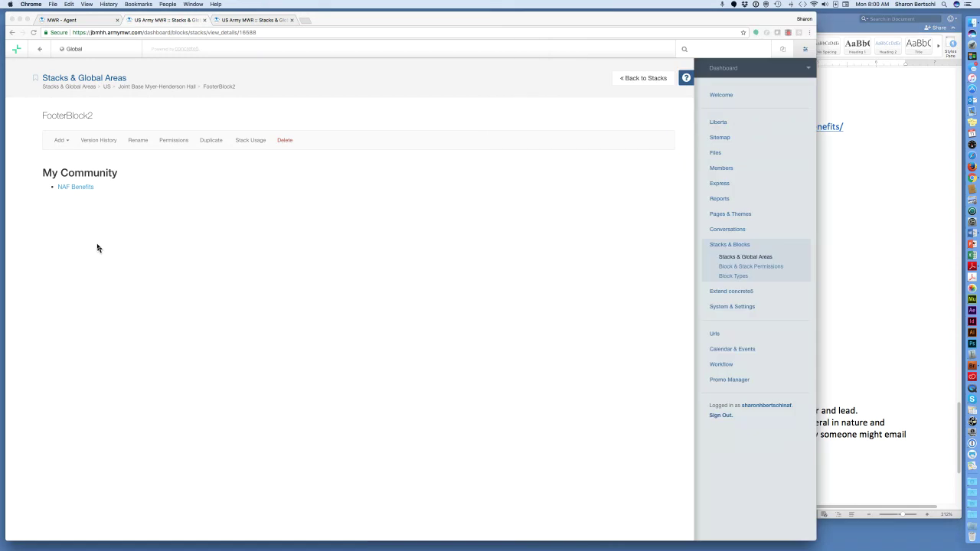
pyautogui.click(99, 188)
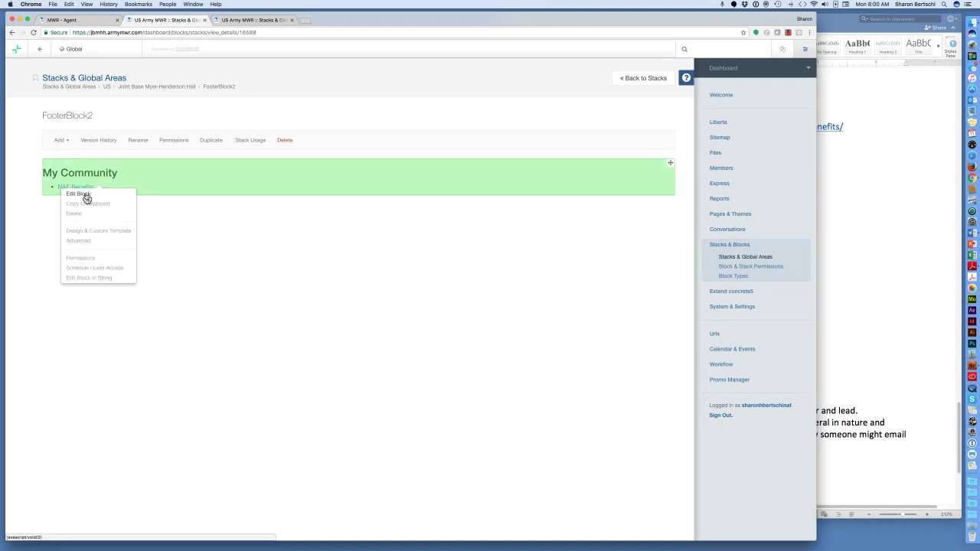
pyautogui.click(87, 196)
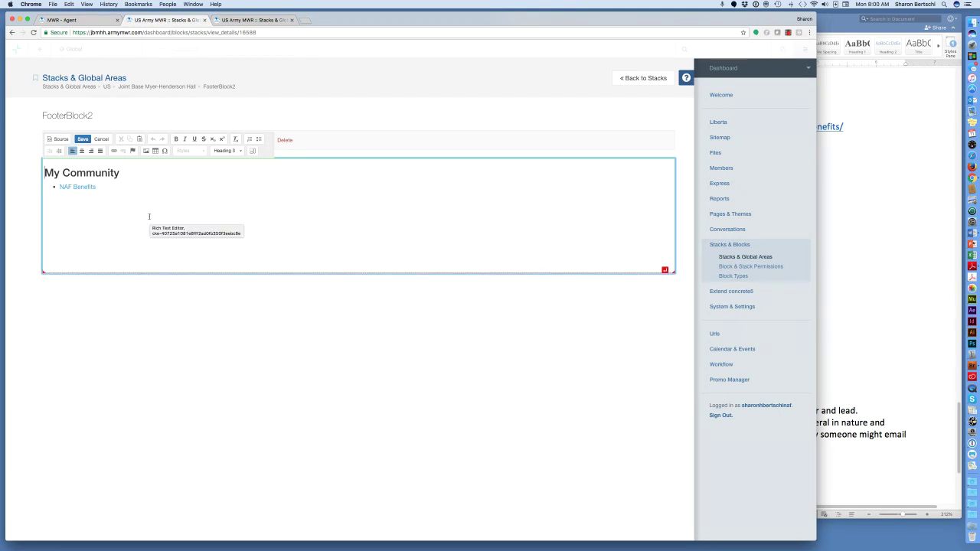
pyautogui.click(97, 187)
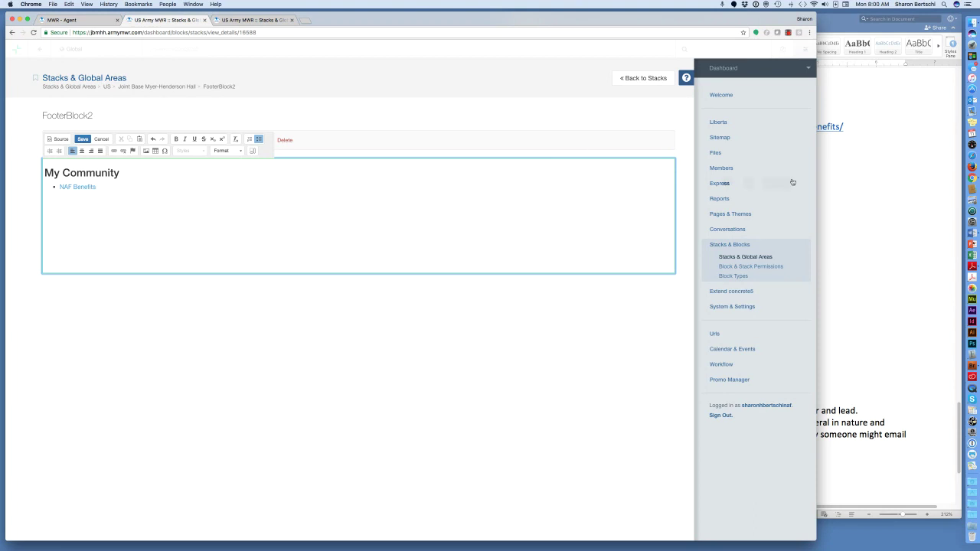
# Step: Copy the "JBM-HH Base Phone Directory" label from the Word document into the line below NAF Benefits and remove its bold formatting
pyautogui.click(840, 191)
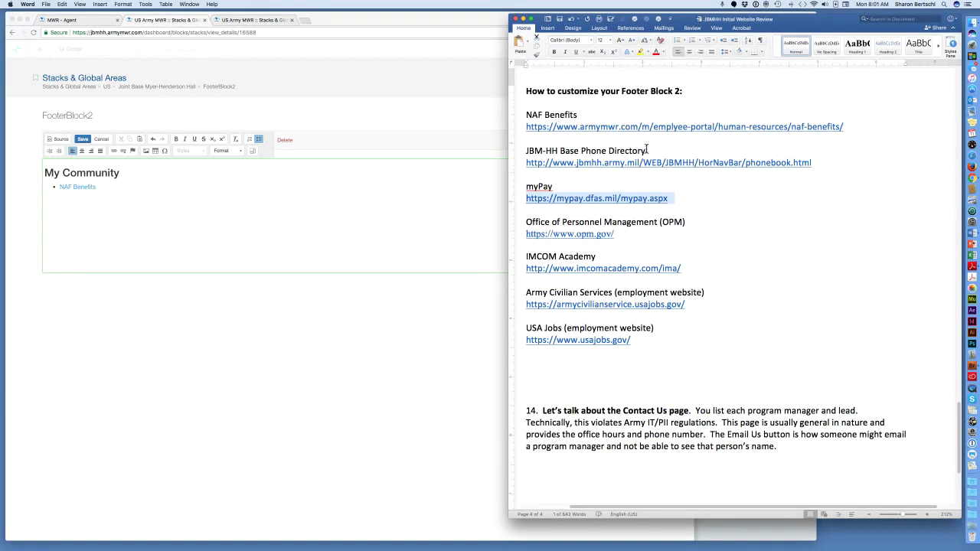
pyautogui.moveTo(647, 151); pyautogui.dragTo(529, 150)
pyautogui.press('super+c')
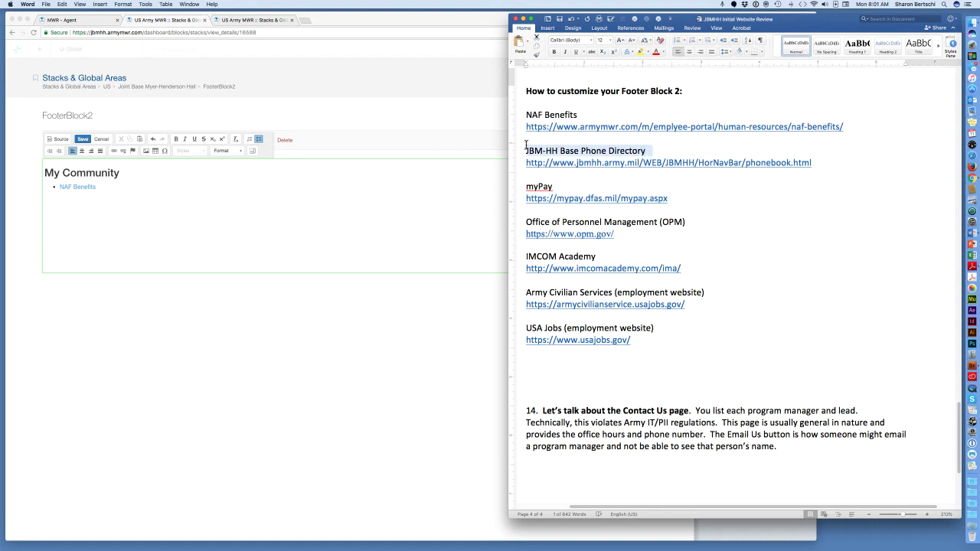
pyautogui.click(68, 194)
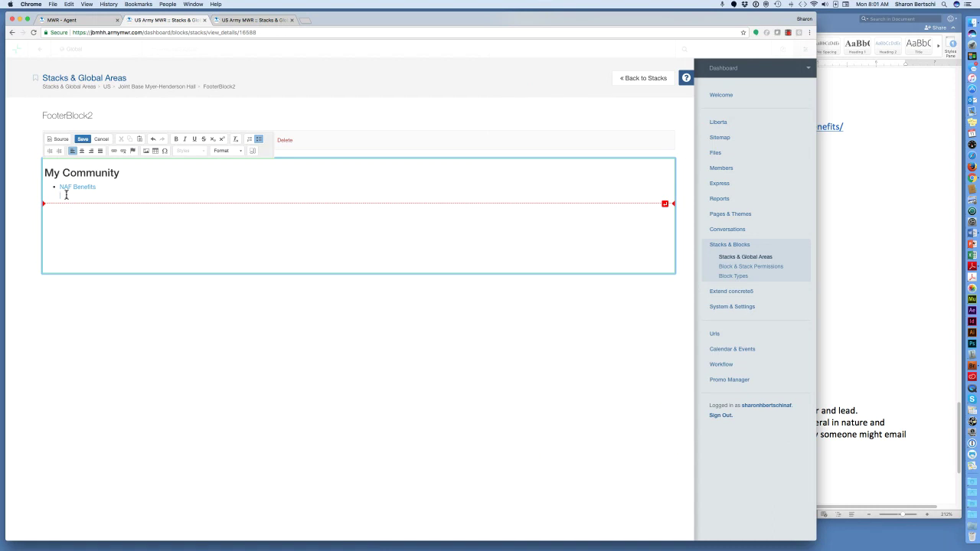
pyautogui.press('super+v')
pyautogui.moveTo(150, 194); pyautogui.dragTo(61, 195)
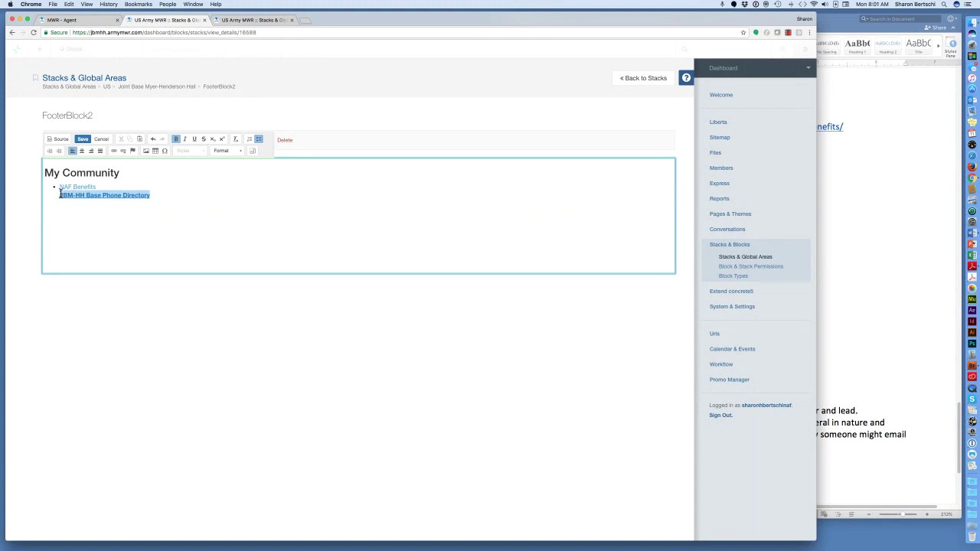
pyautogui.click(176, 140)
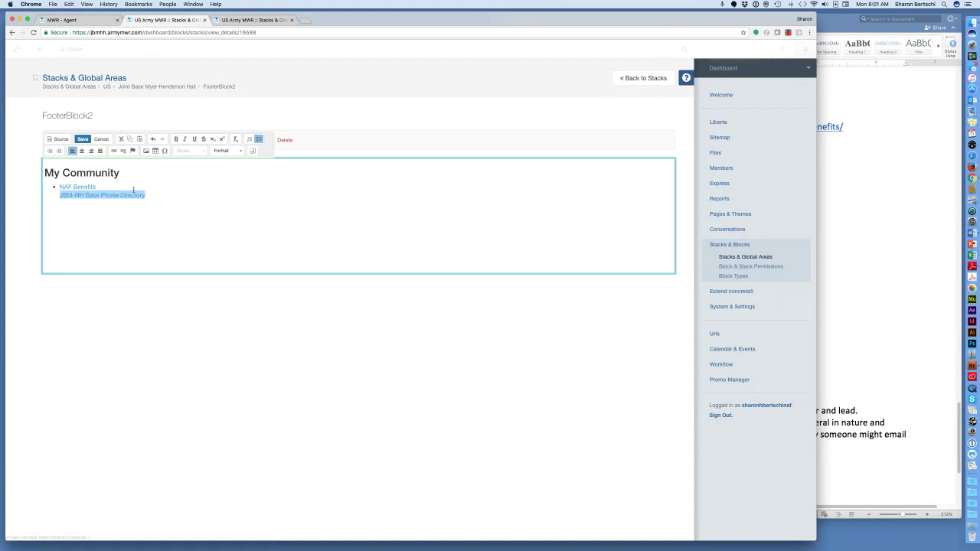
# Step: Format NAF Benefits and JBM-HH Base Phone Directory as separate items of one bulleted list
pyautogui.click(259, 140)
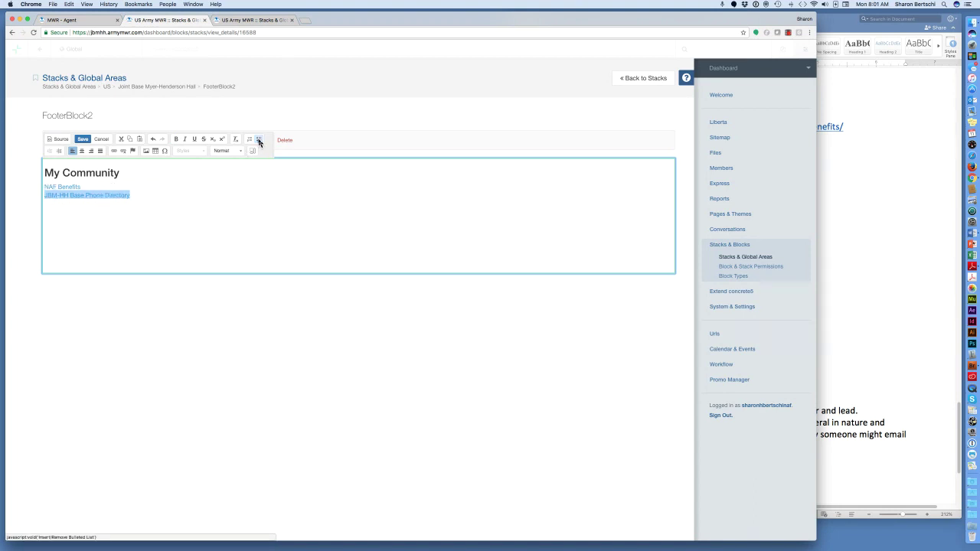
pyautogui.click(259, 140)
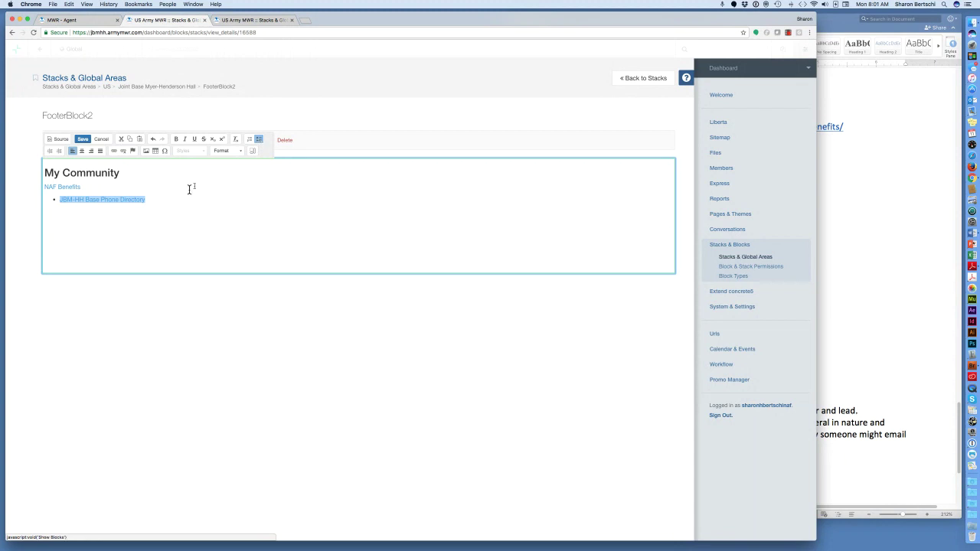
pyautogui.click(144, 200)
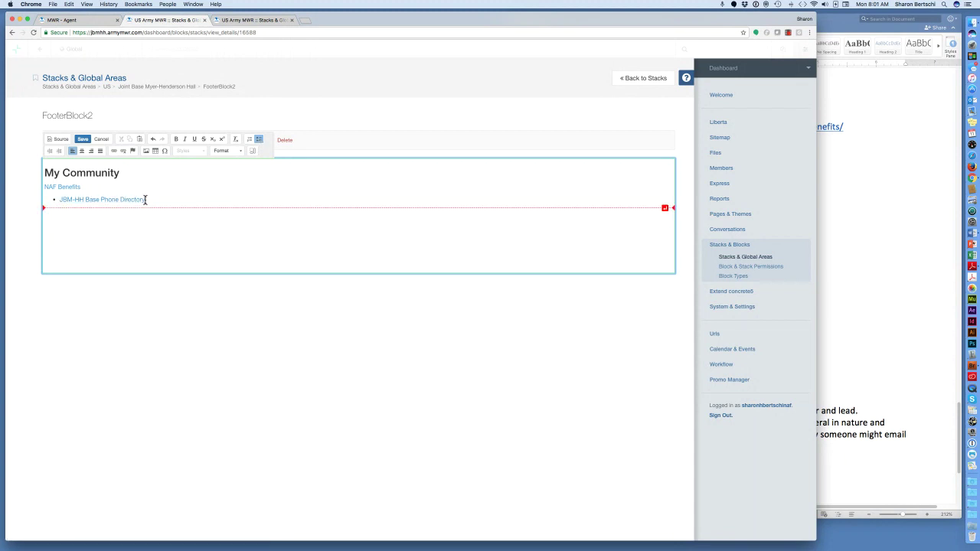
pyautogui.moveTo(145, 200); pyautogui.dragTo(44, 189)
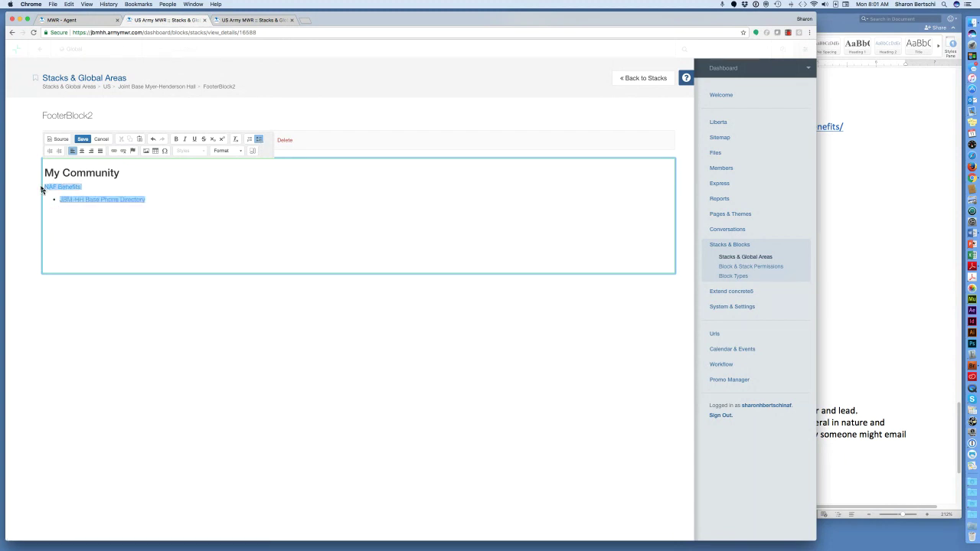
pyautogui.click(258, 139)
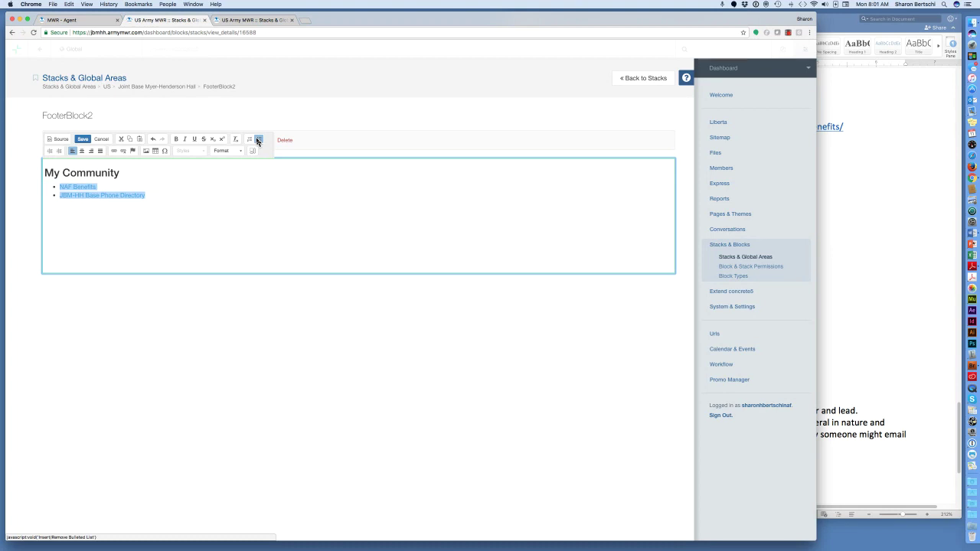
pyautogui.click(145, 196)
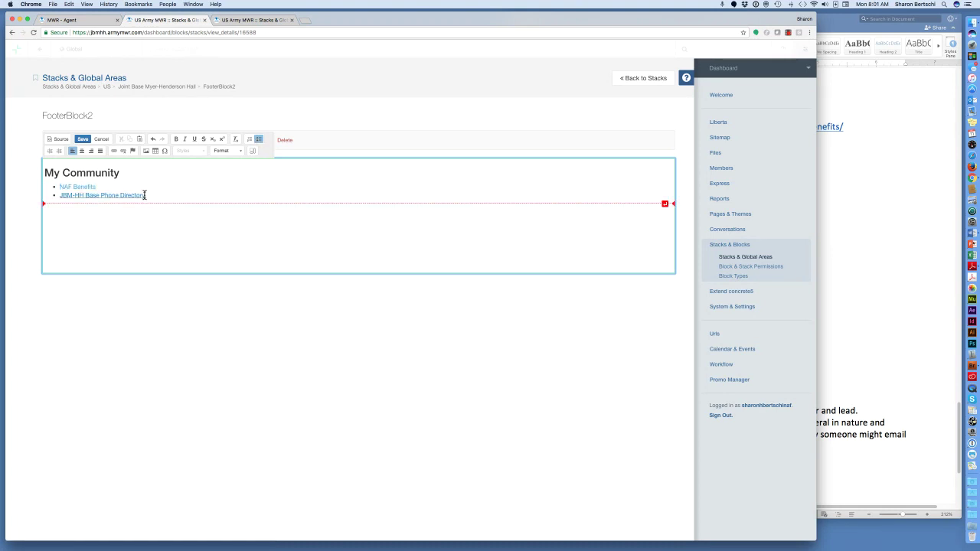
pyautogui.moveTo(145, 196); pyautogui.dragTo(59, 195)
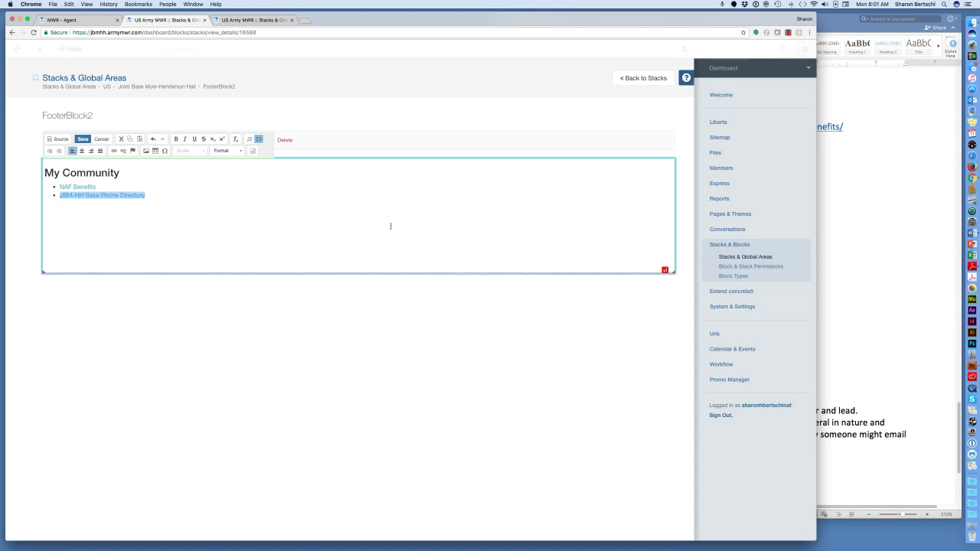
pyautogui.click(846, 205)
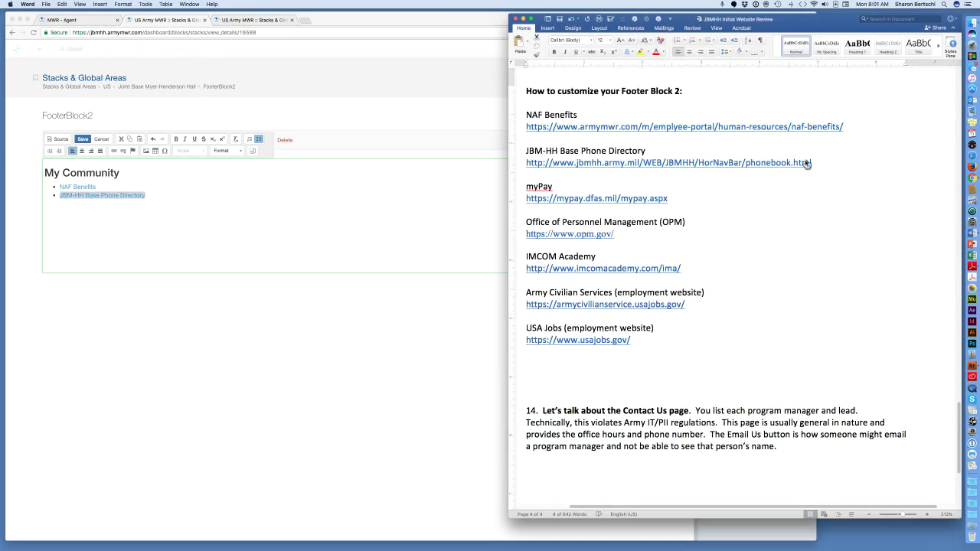
pyautogui.moveTo(813, 163); pyautogui.dragTo(526, 162)
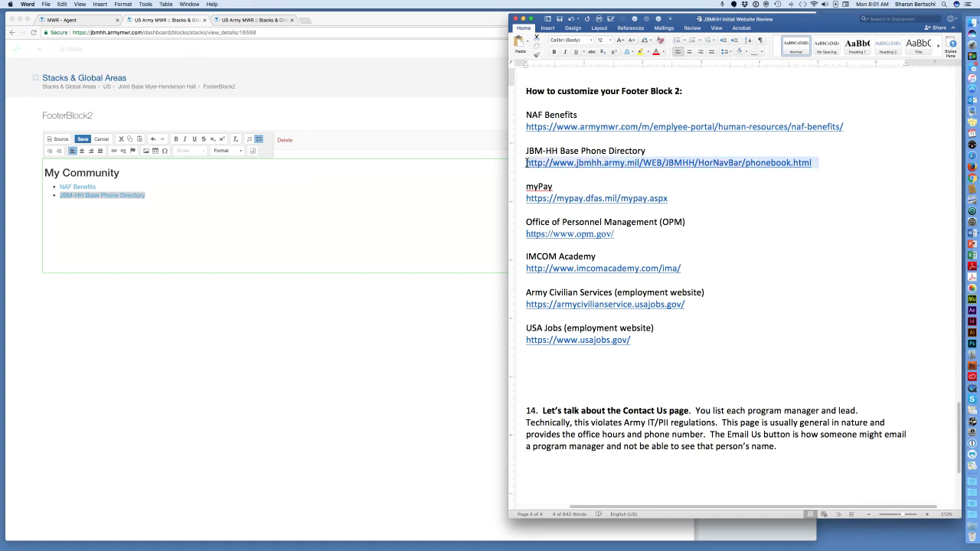
pyautogui.click(137, 199)
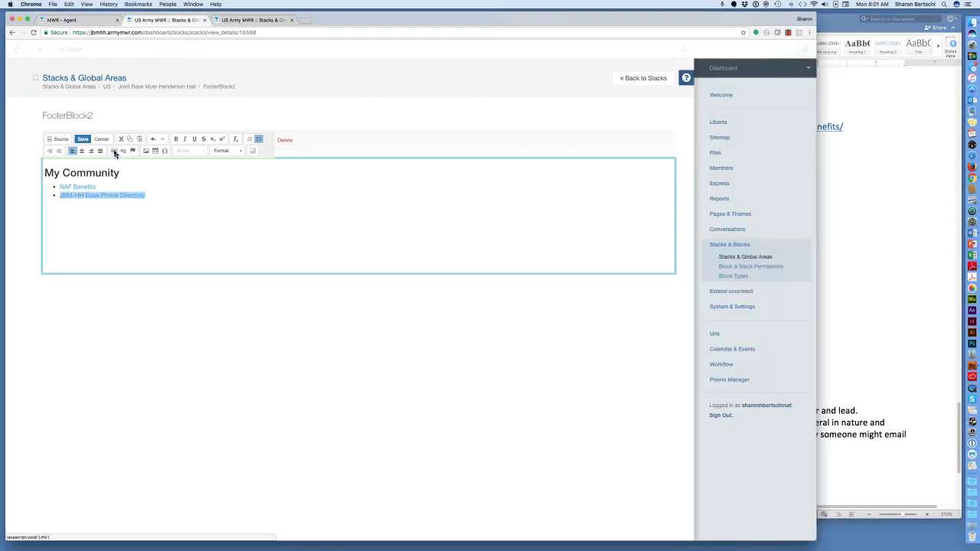
pyautogui.click(115, 153)
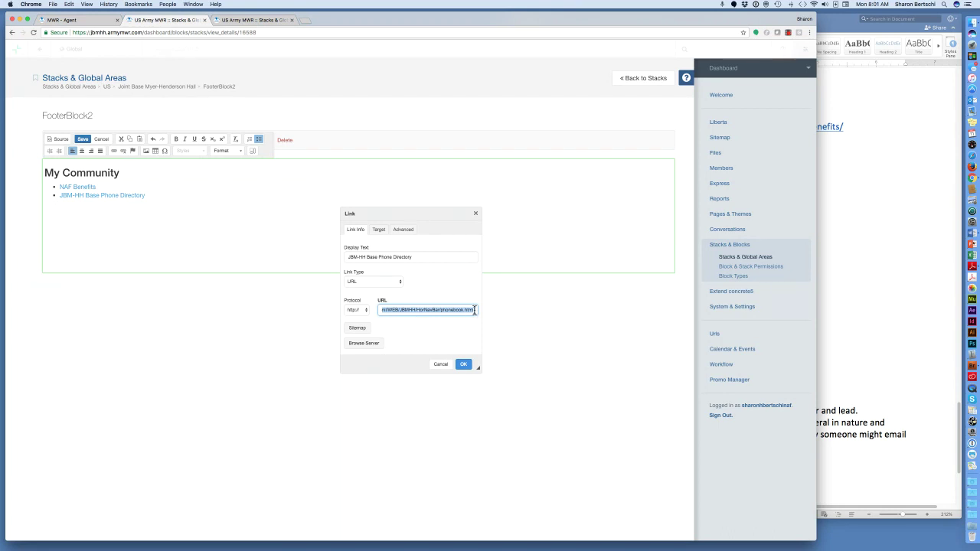
pyautogui.click(475, 310)
pyautogui.moveTo(475, 310); pyautogui.dragTo(372, 312)
pyautogui.press('super+c')
pyautogui.press('BackSpace')
pyautogui.press('super+v')
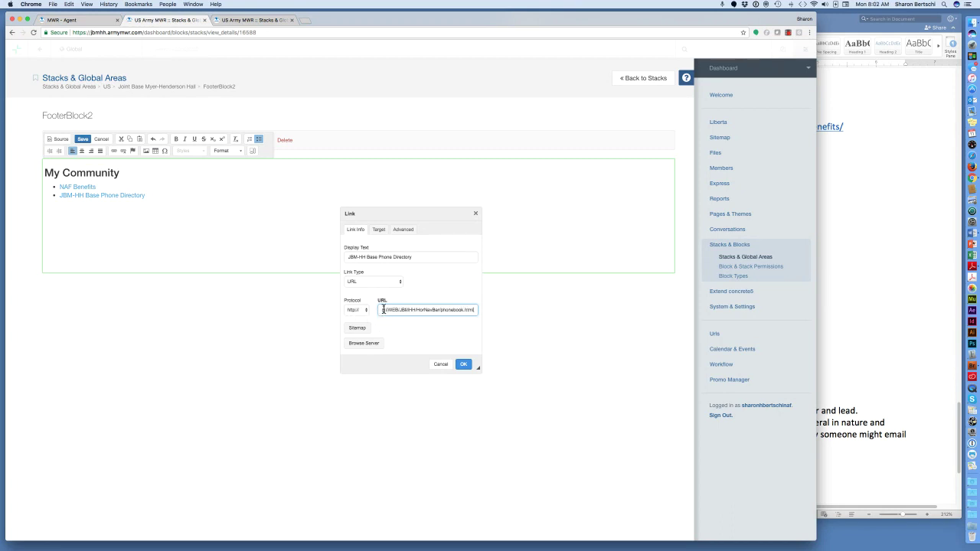
pyautogui.click(465, 364)
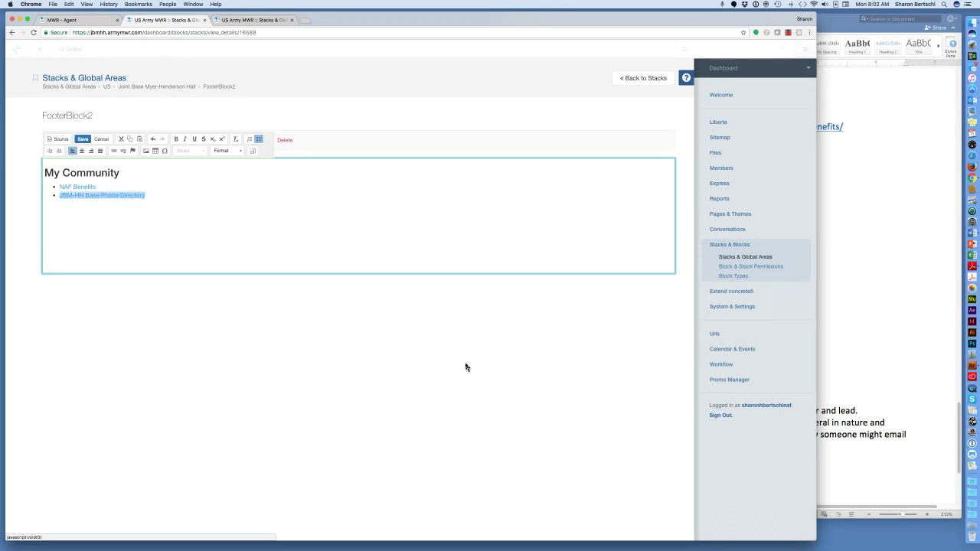
# Step: Copy the "myPay" label from the Word document onto a new line below JBM-HH Base Phone Directory in the My Community block
pyautogui.click(195, 208)
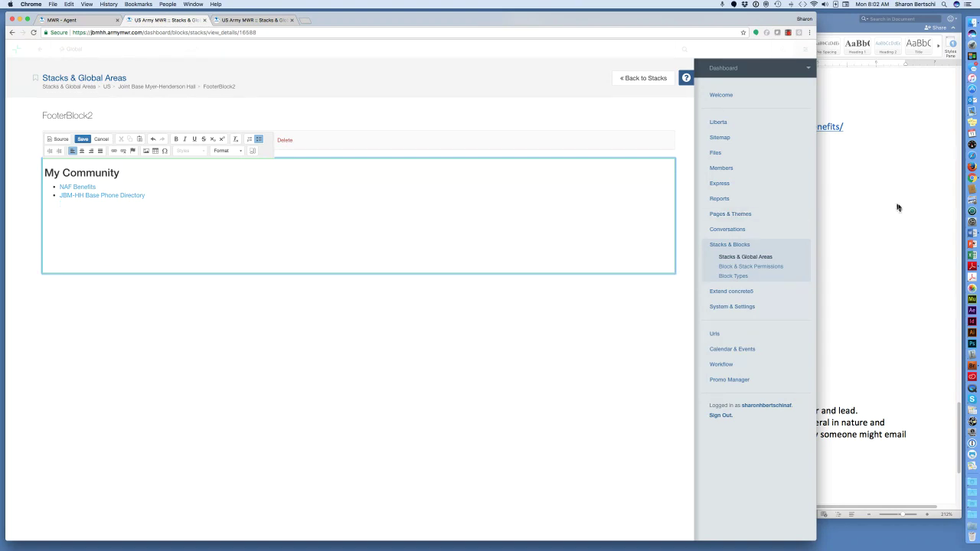
pyautogui.click(859, 198)
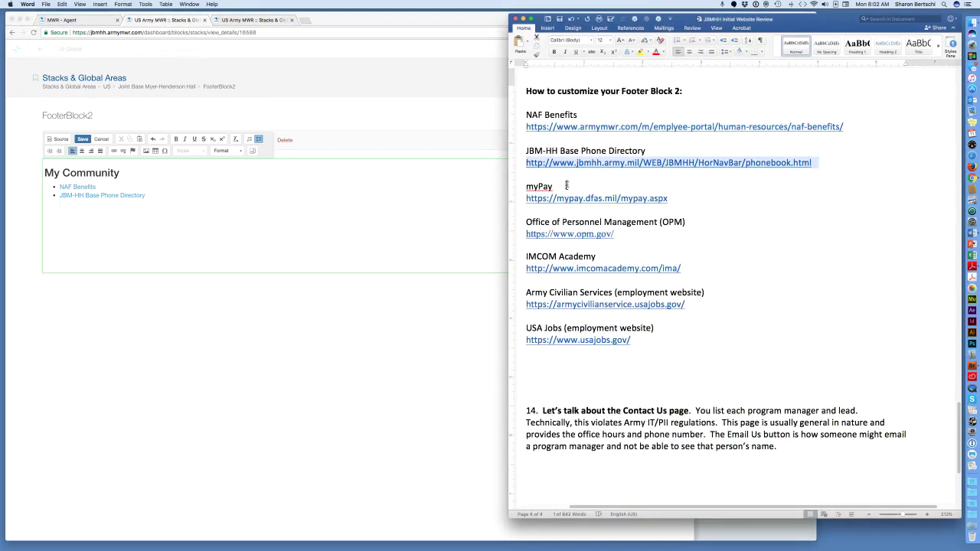
pyautogui.moveTo(553, 186); pyautogui.dragTo(526, 186)
pyautogui.press('super+c')
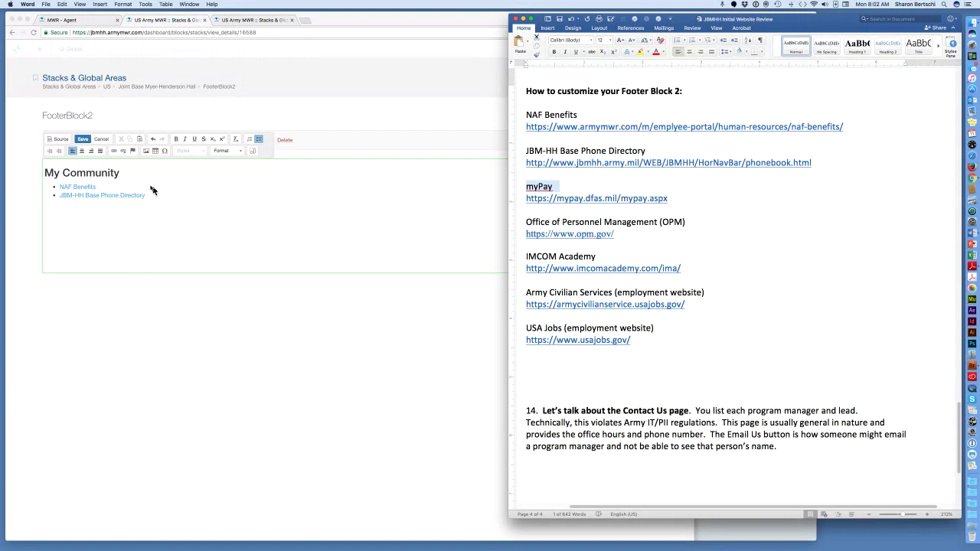
pyautogui.click(114, 203)
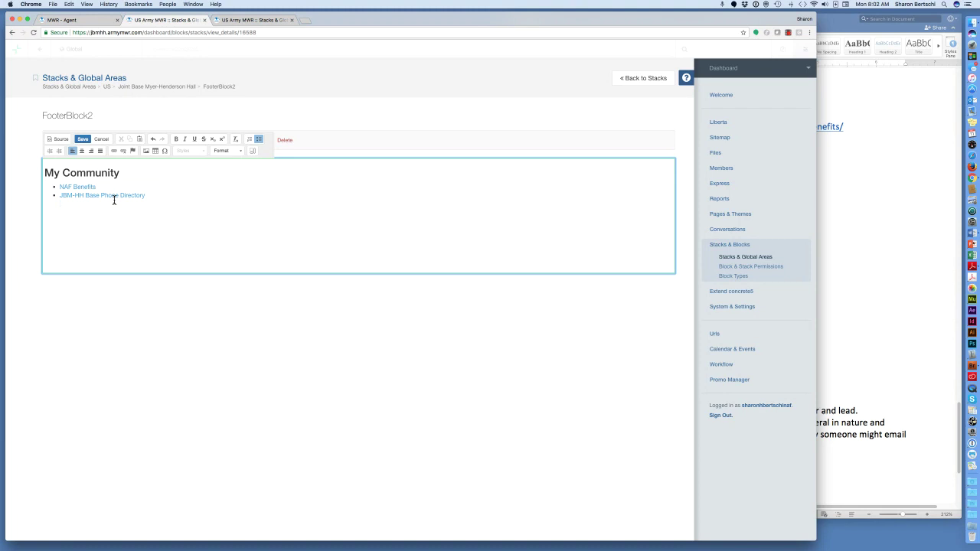
pyautogui.press('super+v')
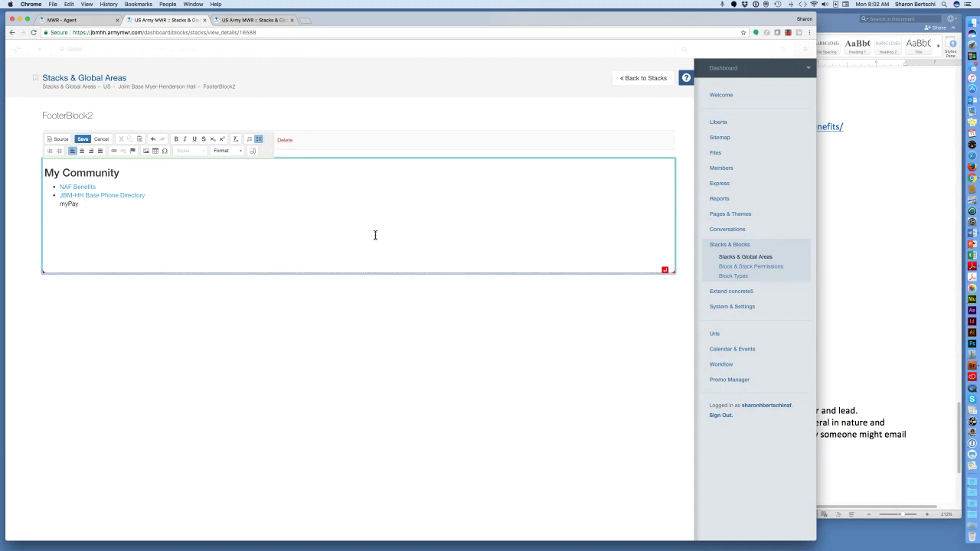
# Step: Link the myPay text to mypay.dfas.mil/mypay.aspx, using the URL copied from the Word document
pyautogui.click(855, 248)
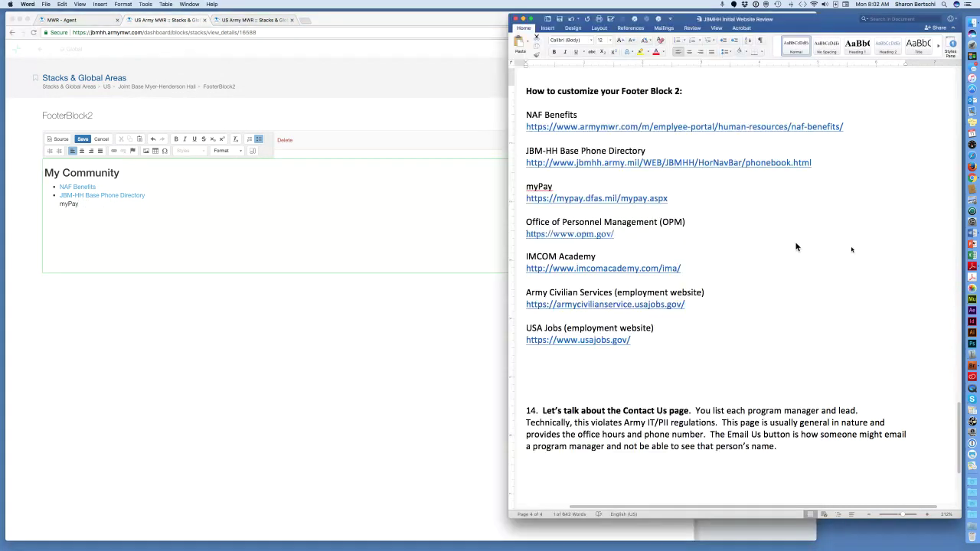
pyautogui.click(669, 198)
pyautogui.moveTo(669, 199); pyautogui.dragTo(517, 195)
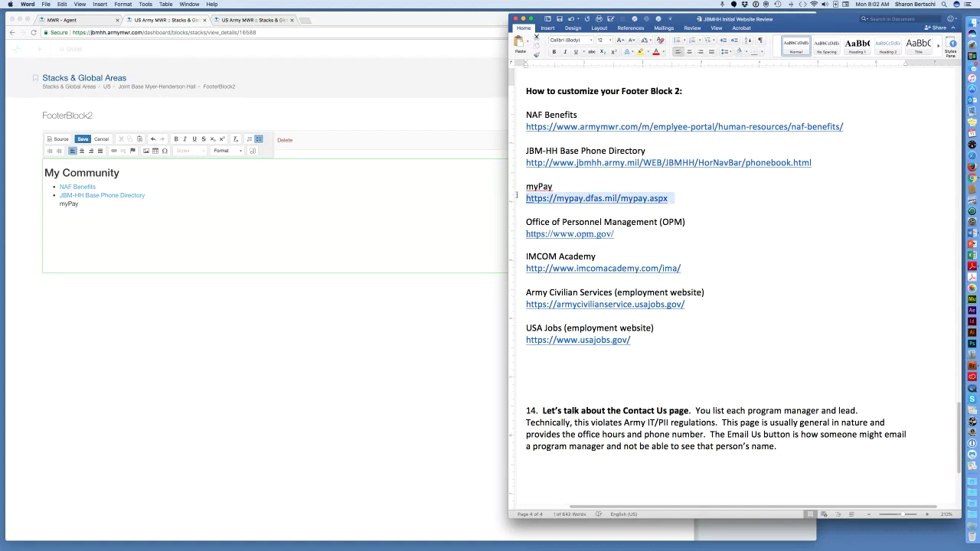
pyautogui.click(79, 205)
pyautogui.moveTo(79, 204); pyautogui.dragTo(60, 204)
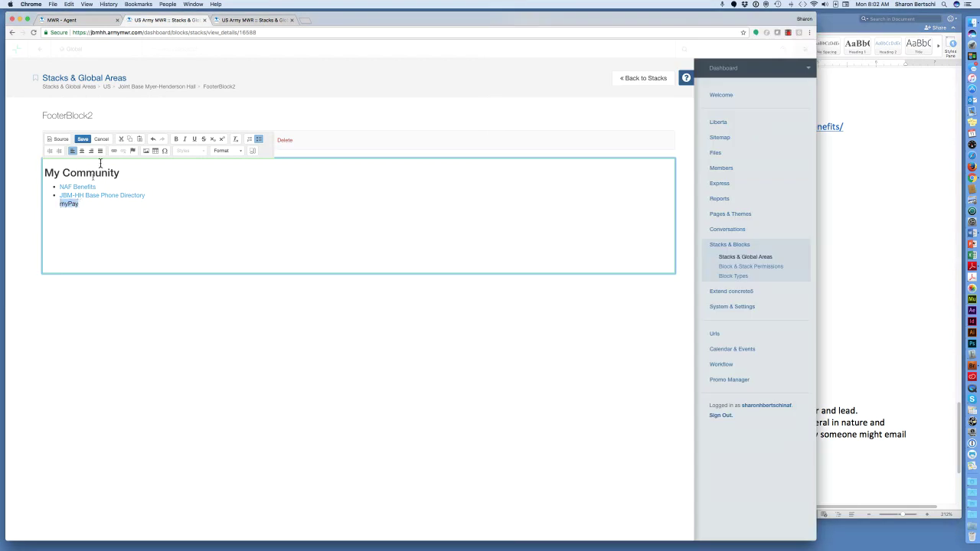
pyautogui.click(115, 151)
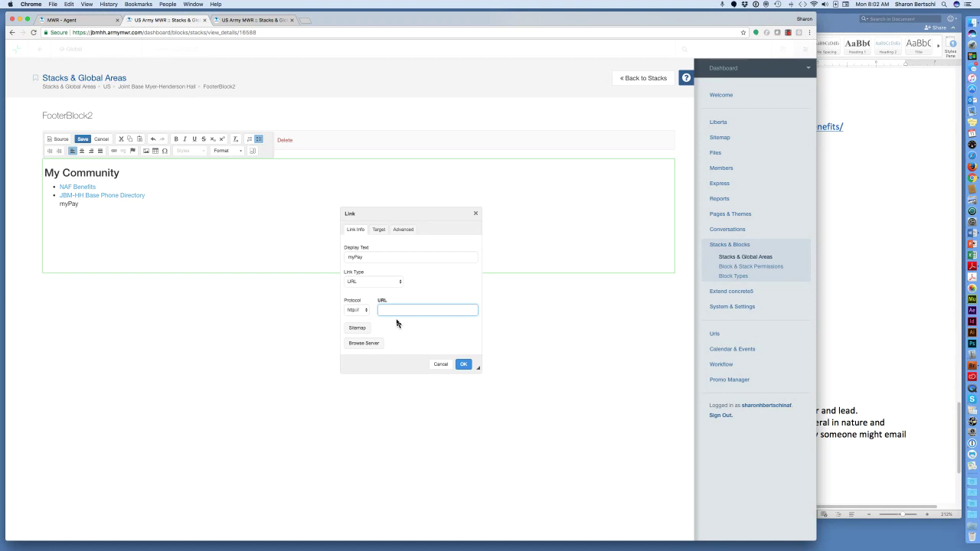
pyautogui.write('mypay.dfas.mil/mypay.aspx')
pyautogui.click(464, 366)
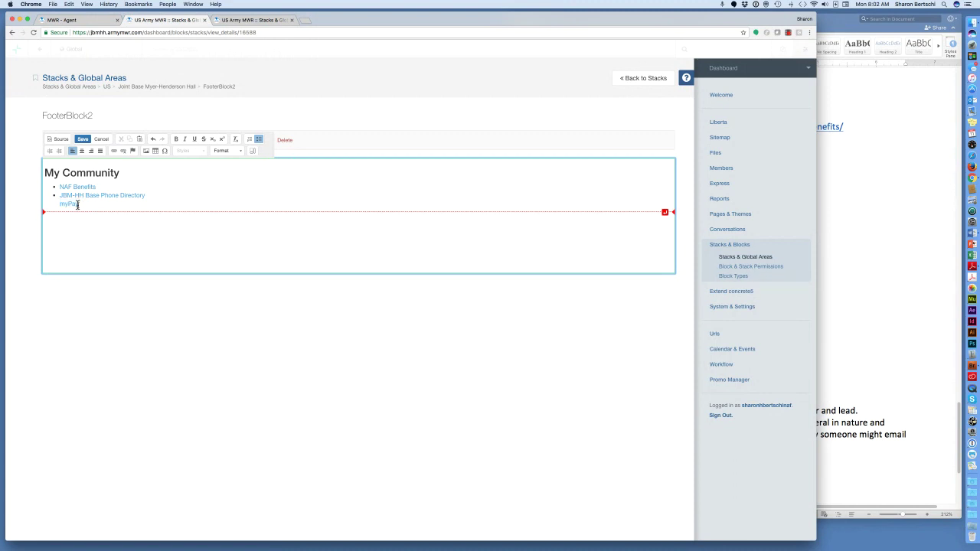
# Step: Format NAF Benefits, JBM-HH Base Phone Directory and myPay as separate bullets of one list and remove the blank line above the phone directory
pyautogui.click(259, 138)
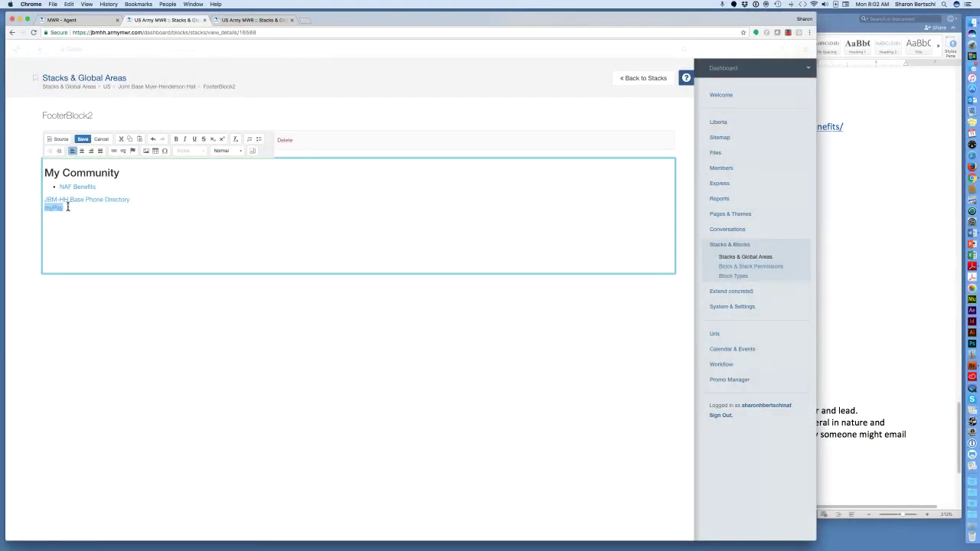
pyautogui.moveTo(67, 207); pyautogui.dragTo(50, 188)
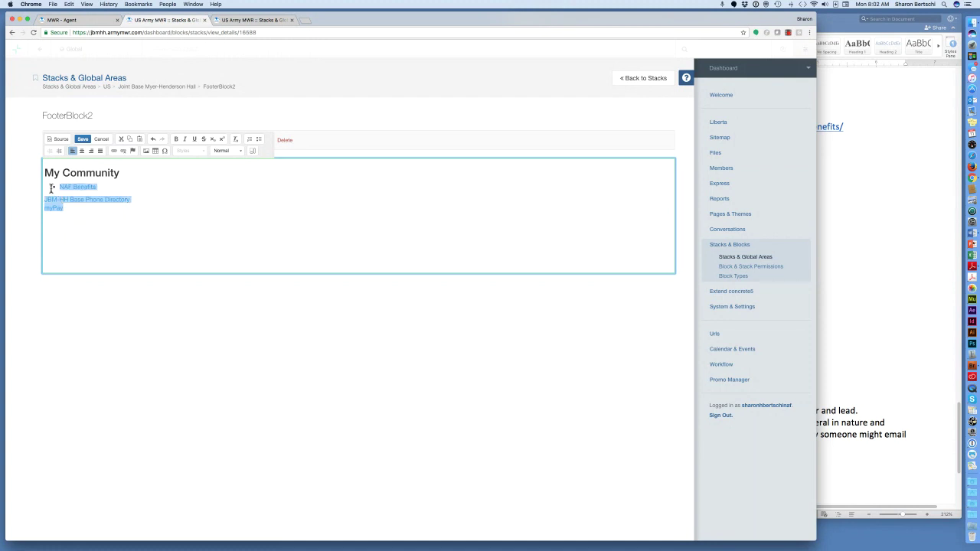
pyautogui.click(259, 140)
pyautogui.click(259, 140)
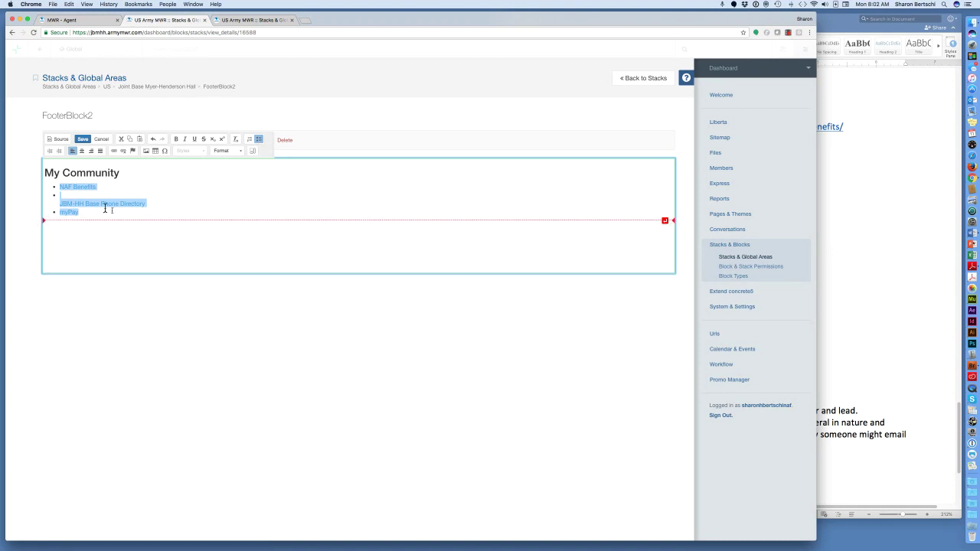
pyautogui.click(82, 196)
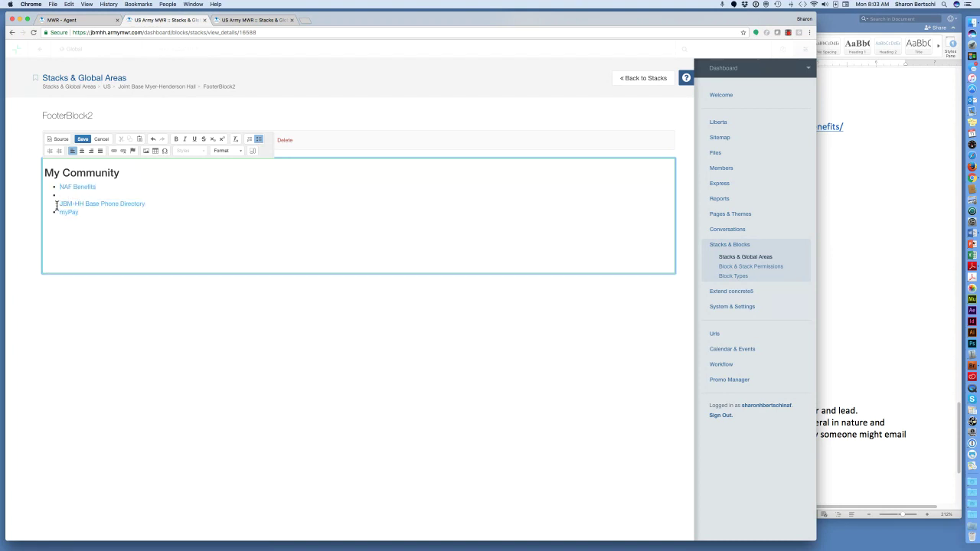
pyautogui.press('BackSpace')
# Step: Save the My Community block and publish the FooterBlock2 stack changes
pyautogui.click(82, 139)
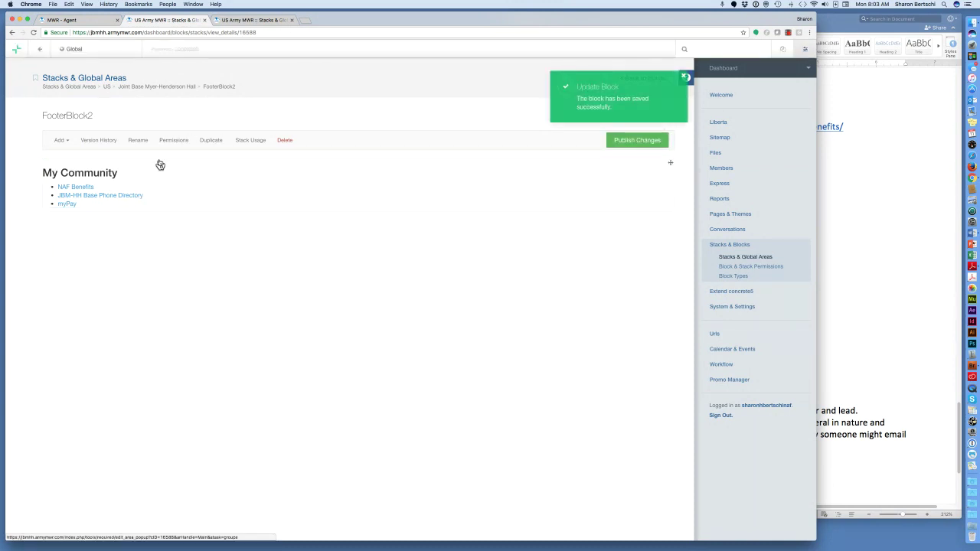
pyautogui.click(628, 143)
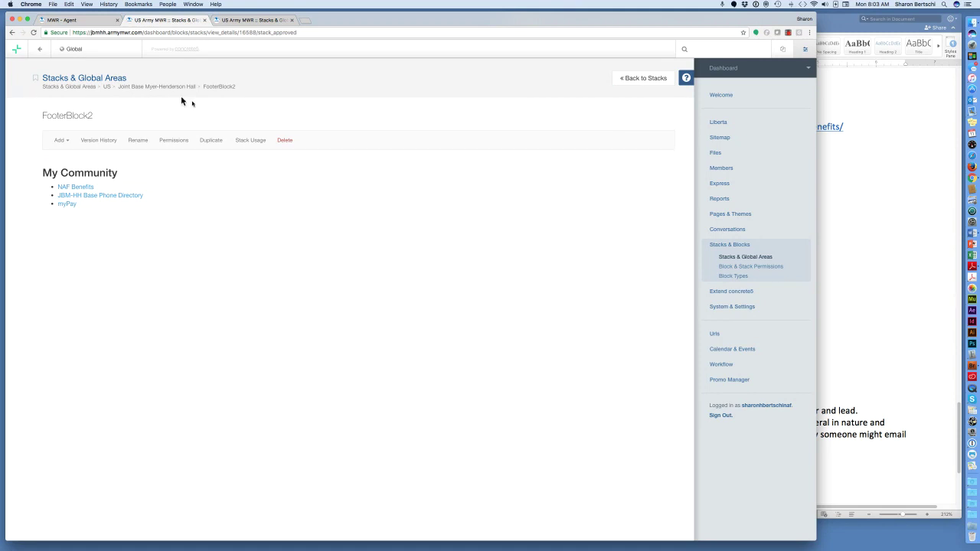
# Step: Open the jbmhh.armymwr.com home page and test the myPay link under My Community in the footer, continuing to the external site
pyautogui.click(311, 32)
pyautogui.click(311, 31)
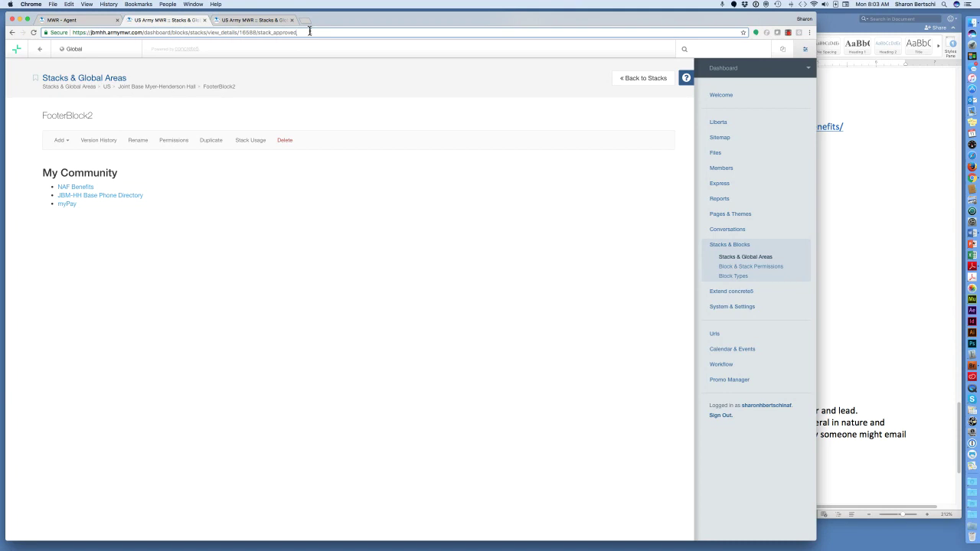
pyautogui.moveTo(310, 32); pyautogui.dragTo(150, 32)
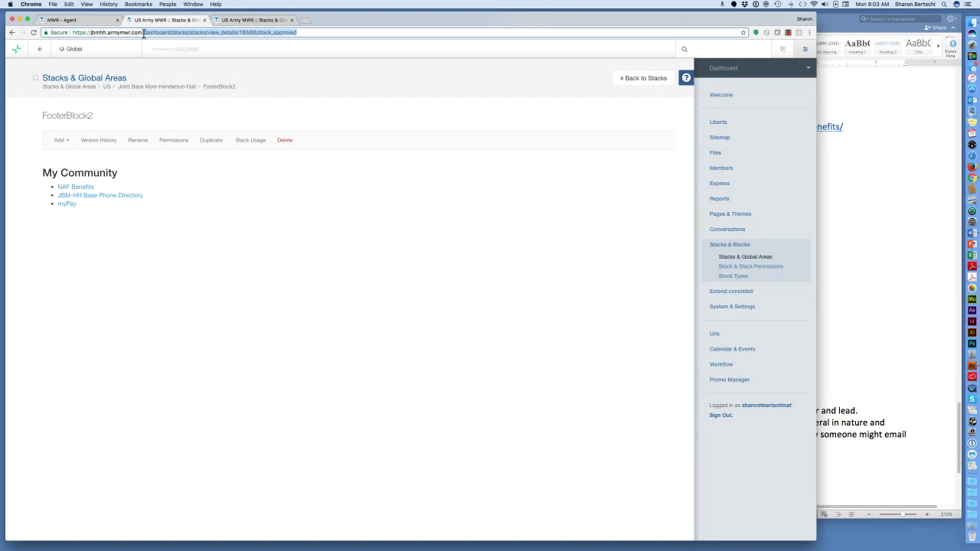
pyautogui.press('BackSpace')
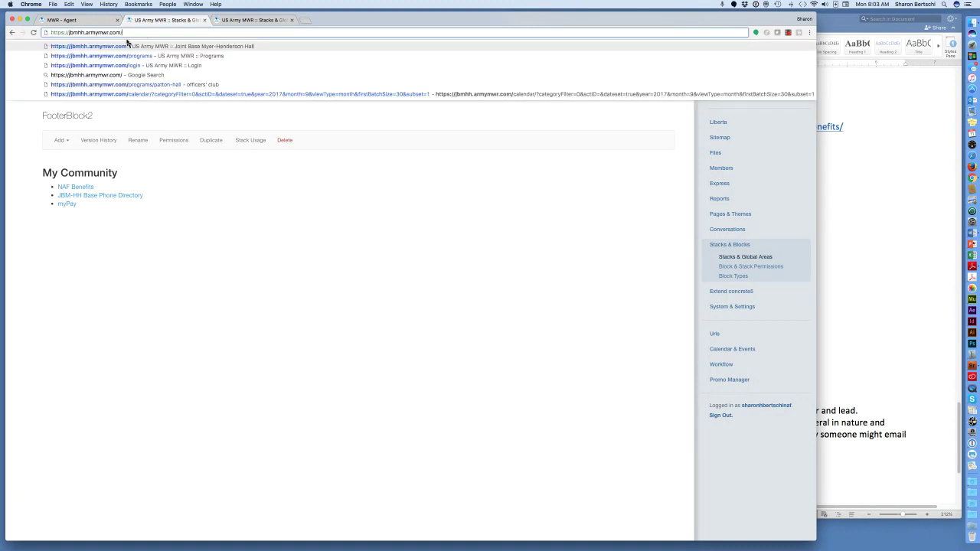
pyautogui.click(127, 45)
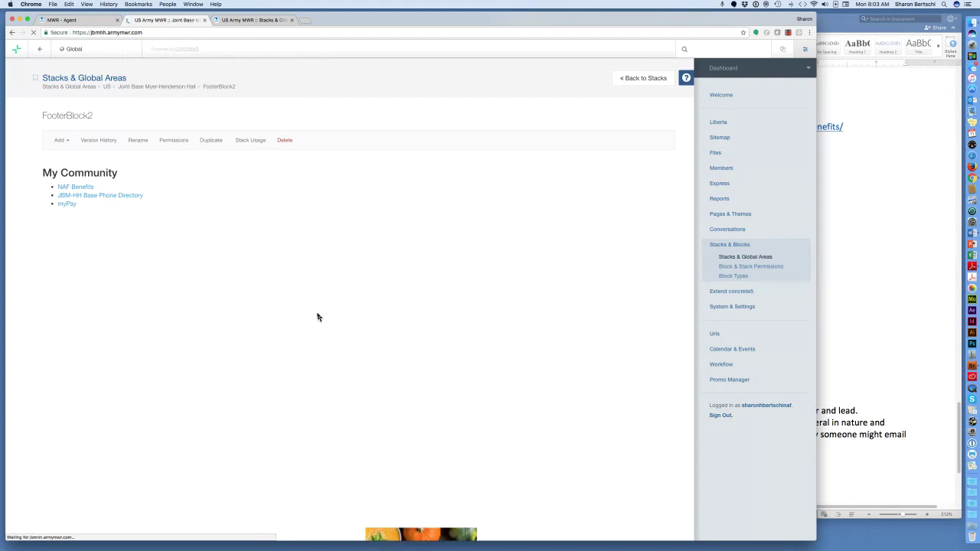
pyautogui.scroll(-10, 371, 441)
pyautogui.scroll(-2, 370, 441)
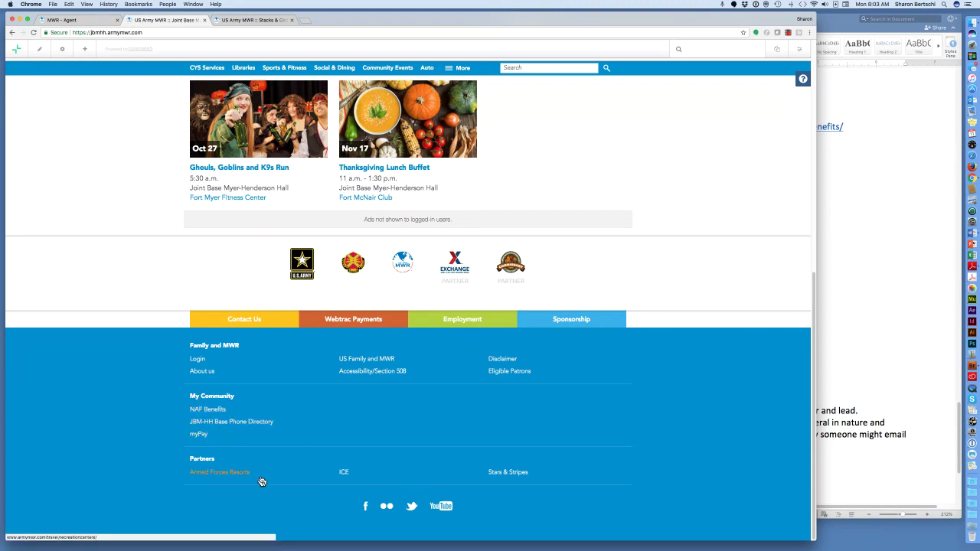
pyautogui.click(200, 434)
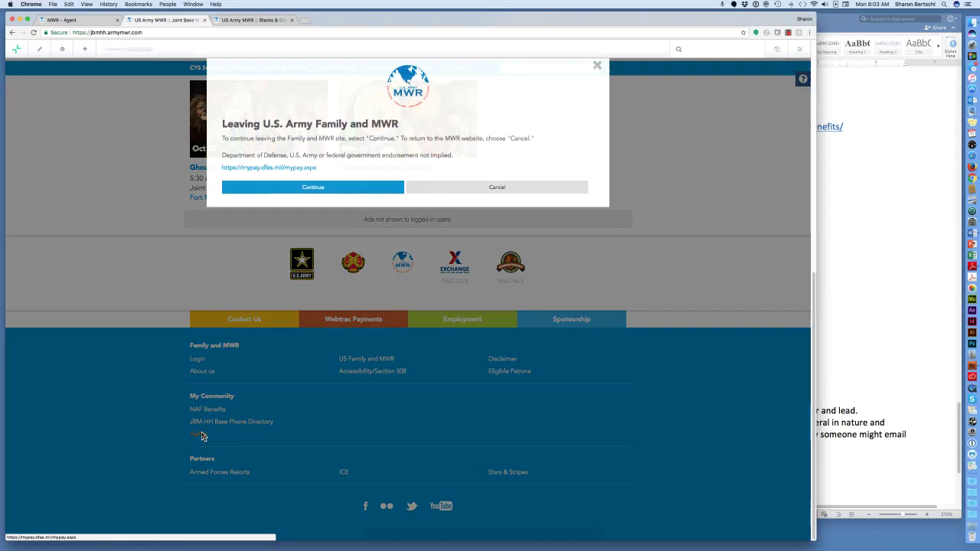
pyautogui.click(322, 191)
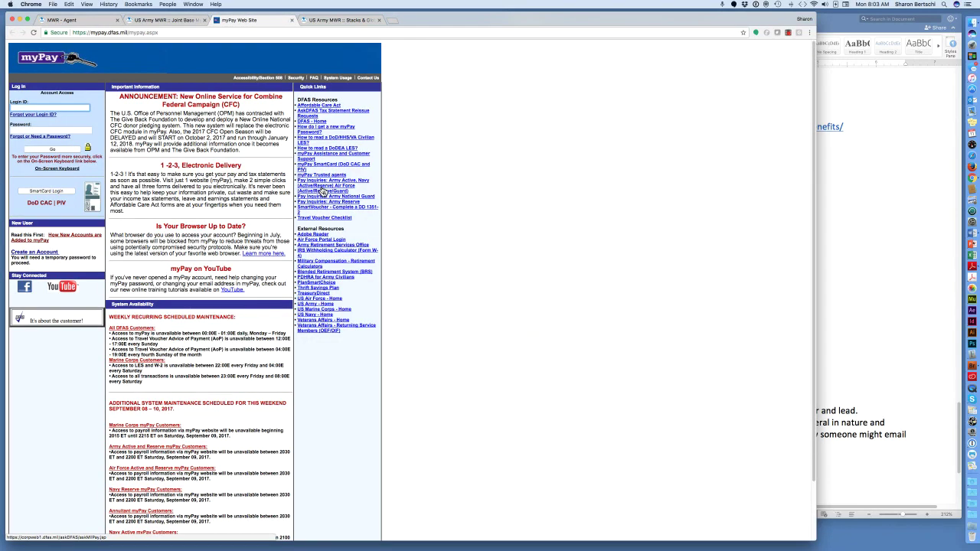